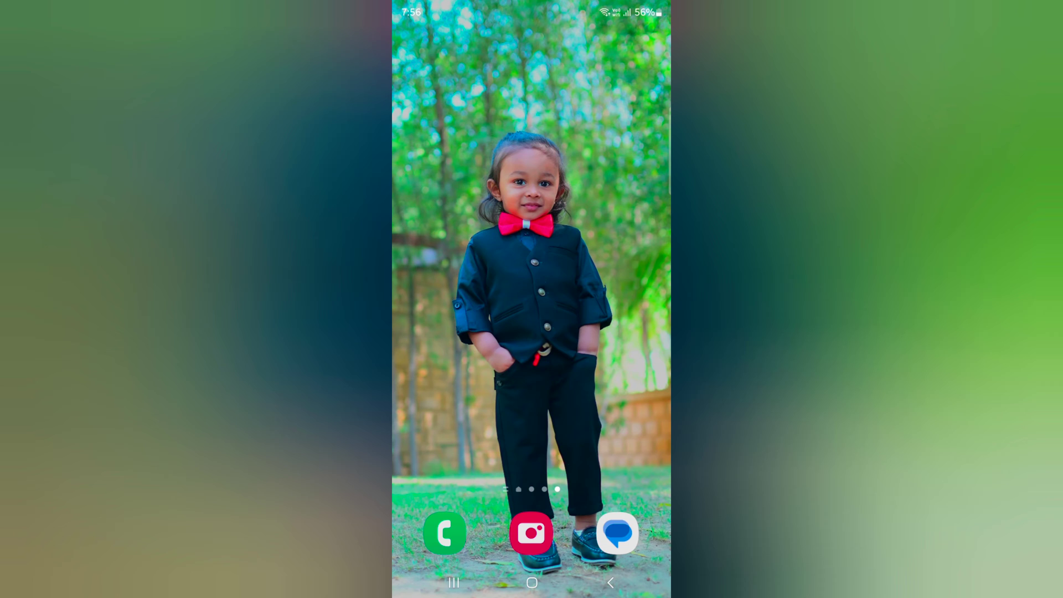
# Step: Open the app drawer and page forward to its third page, showing Play Store and Settings
pyautogui.moveTo(533, 432); pyautogui.dragTo(532, 184)
pyautogui.moveTo(632, 332); pyautogui.dragTo(432, 333)
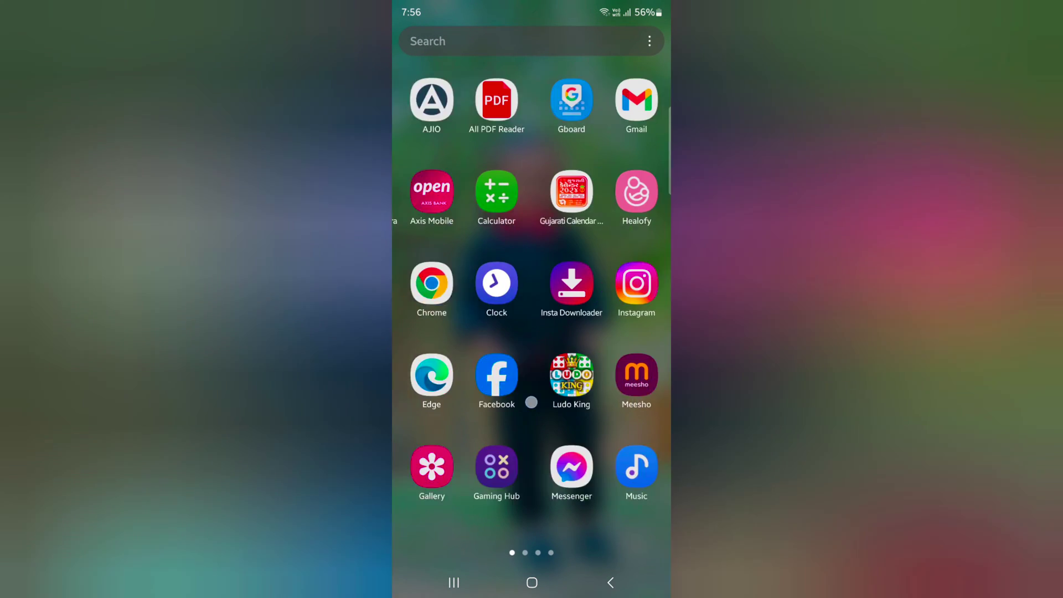
pyautogui.moveTo(632, 333); pyautogui.dragTo(433, 333)
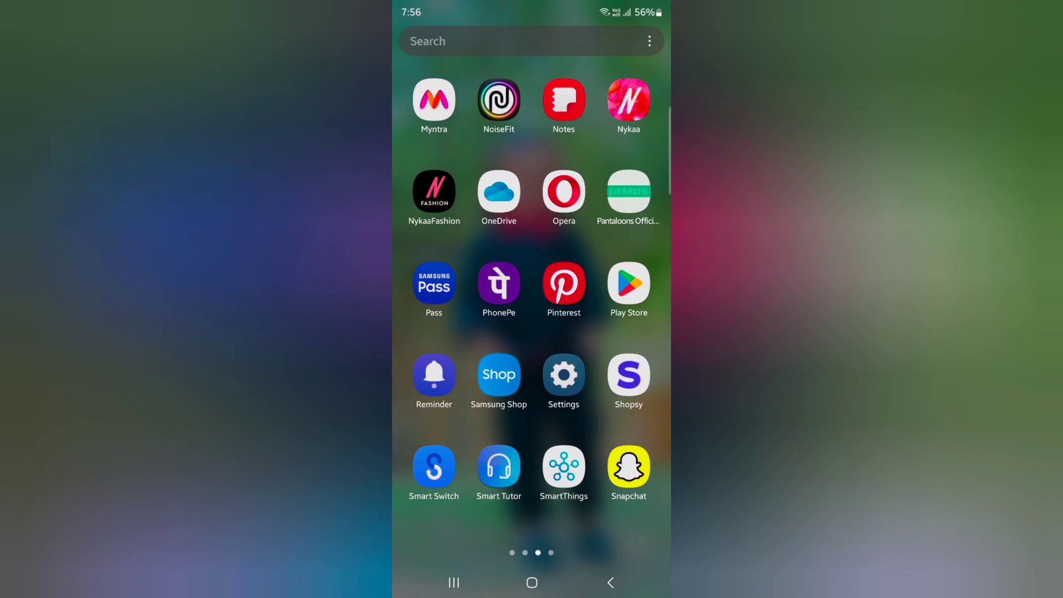
# Step: Launch Play Store and show the Manage apps and device overview from the account menu
pyautogui.click(624, 284)
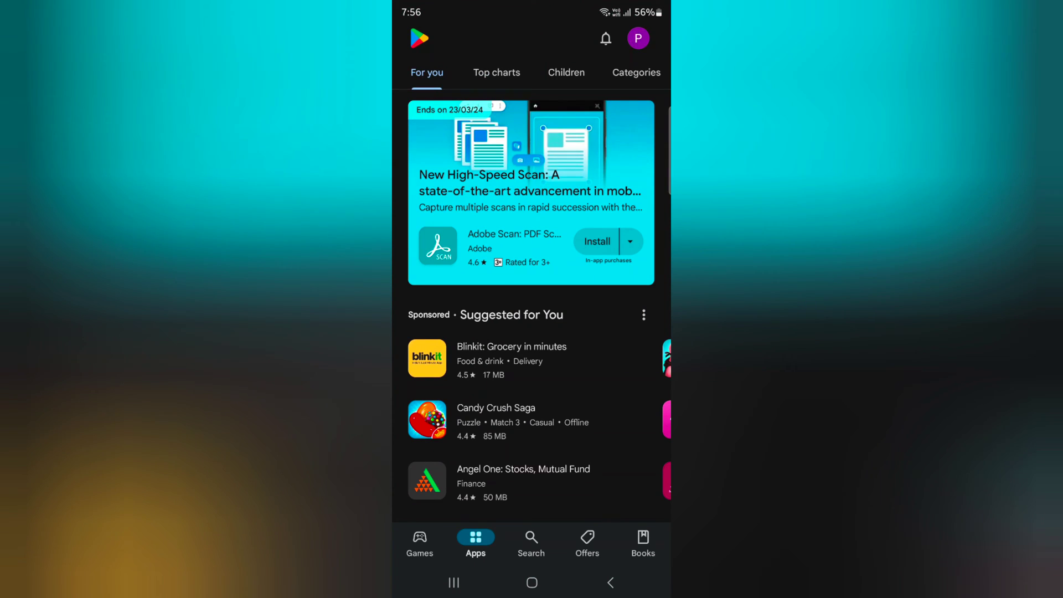
pyautogui.click(638, 38)
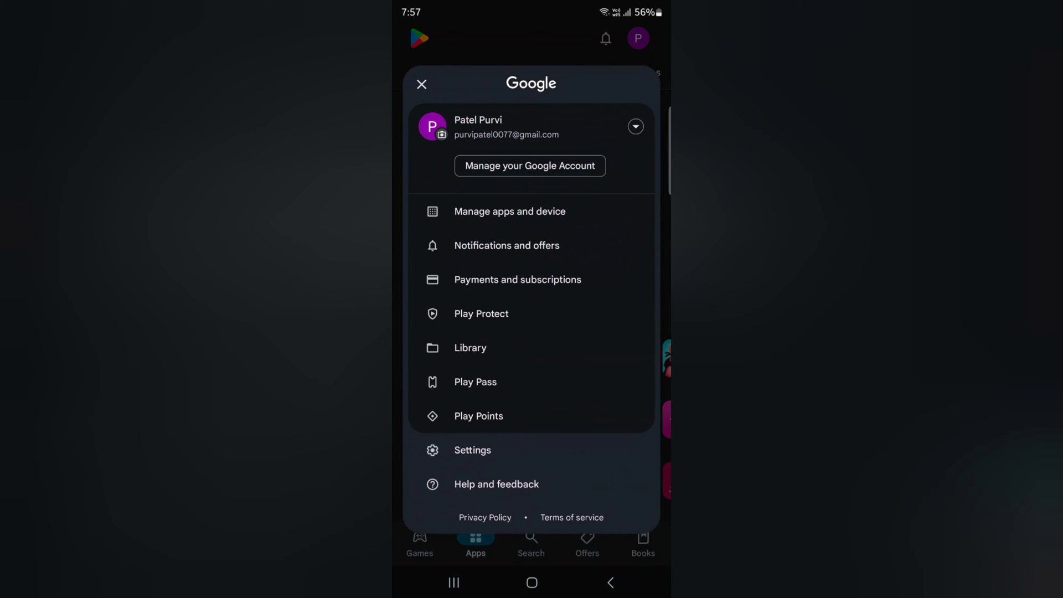
pyautogui.click(609, 212)
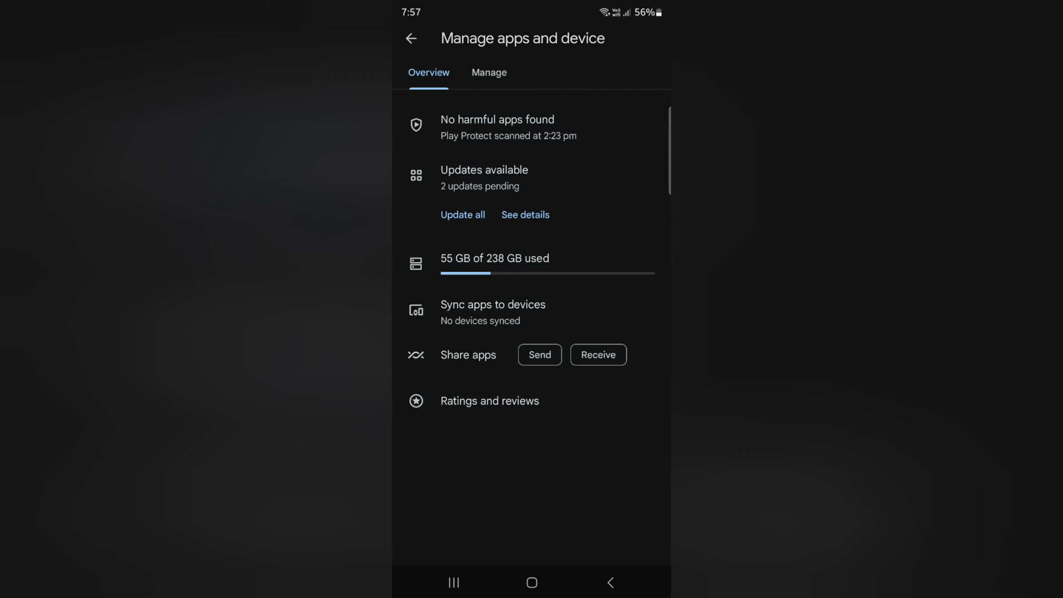
# Step: Update Android Auto, then Update all for Private Compute Services, and go back
pyautogui.click(532, 218)
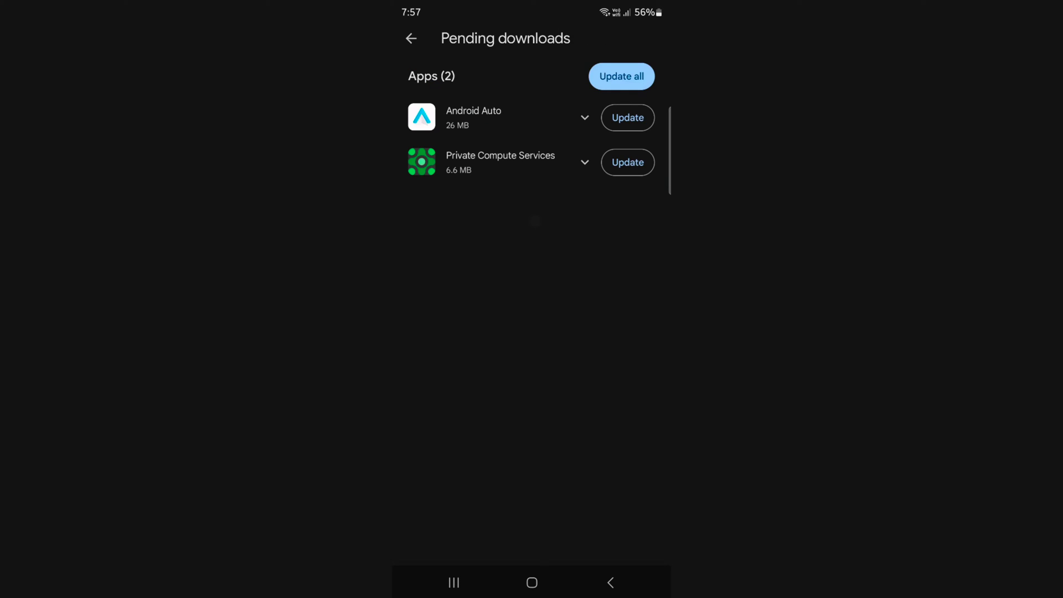
pyautogui.click(585, 117)
pyautogui.click(628, 117)
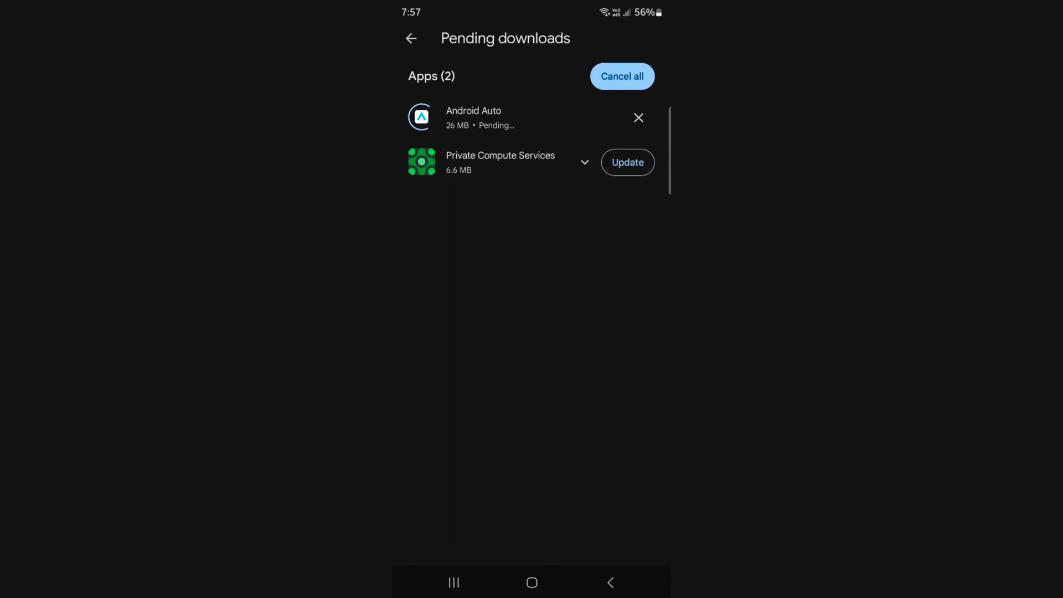
pyautogui.click(623, 76)
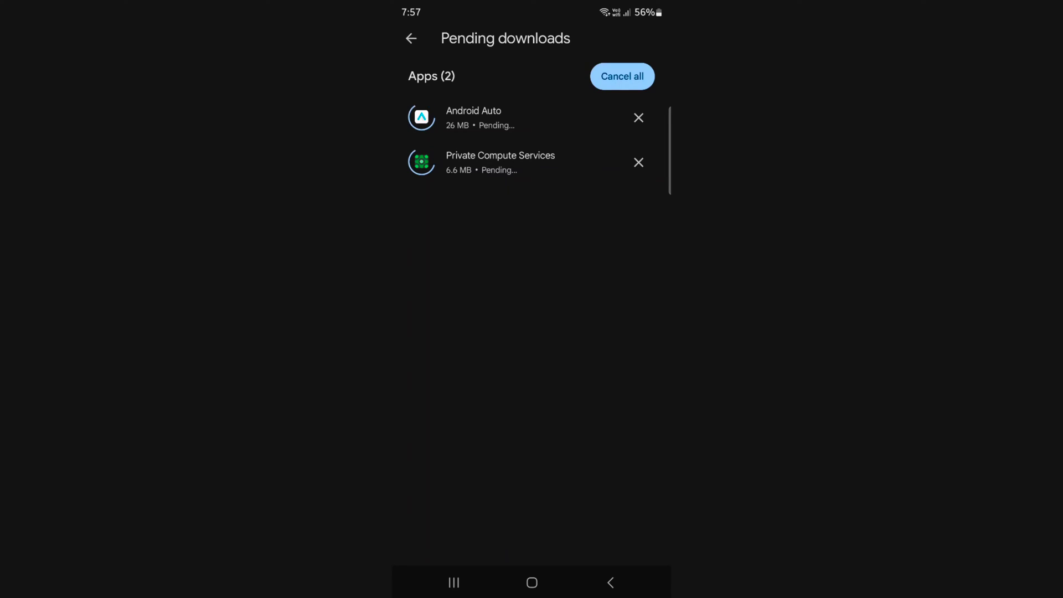
pyautogui.click(411, 39)
# Step: Leave Play Store, open Settings and go to Apps, listing 142 installed apps
pyautogui.click(410, 39)
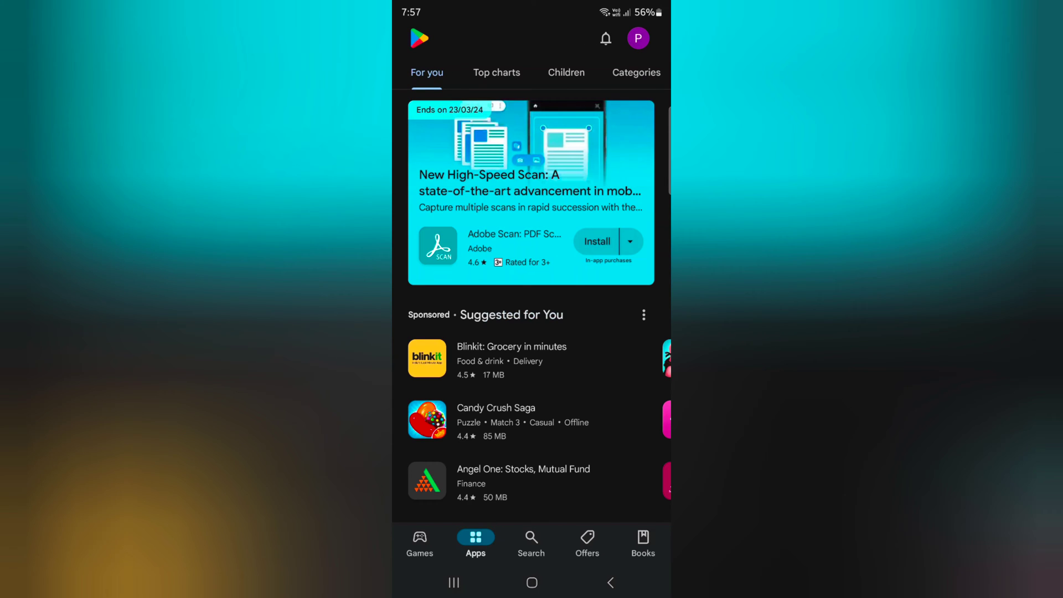
pyautogui.press('Escape')
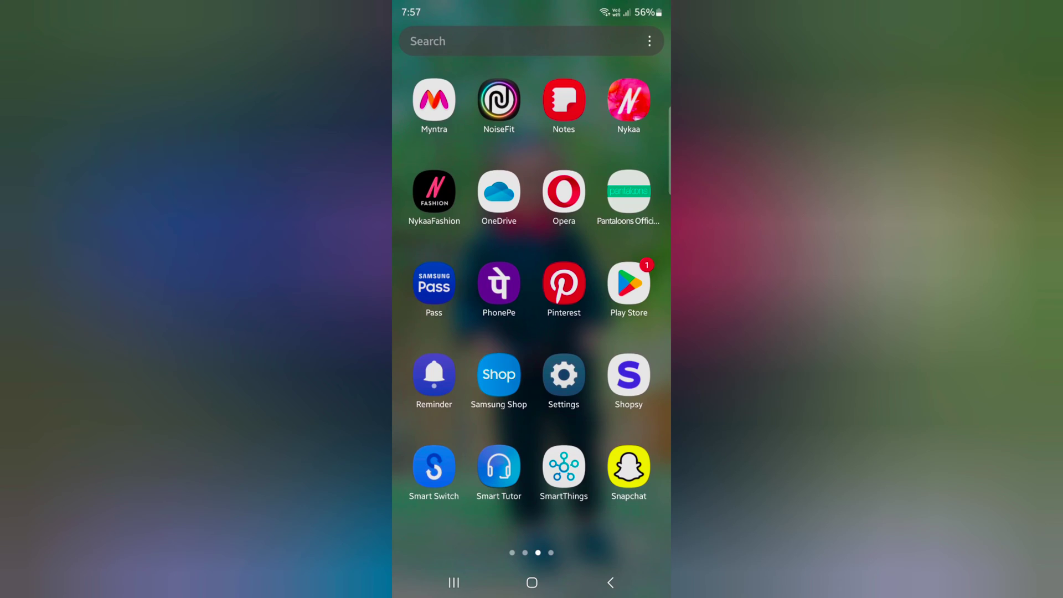
pyautogui.click(564, 375)
pyautogui.scroll(-5, 643, 316)
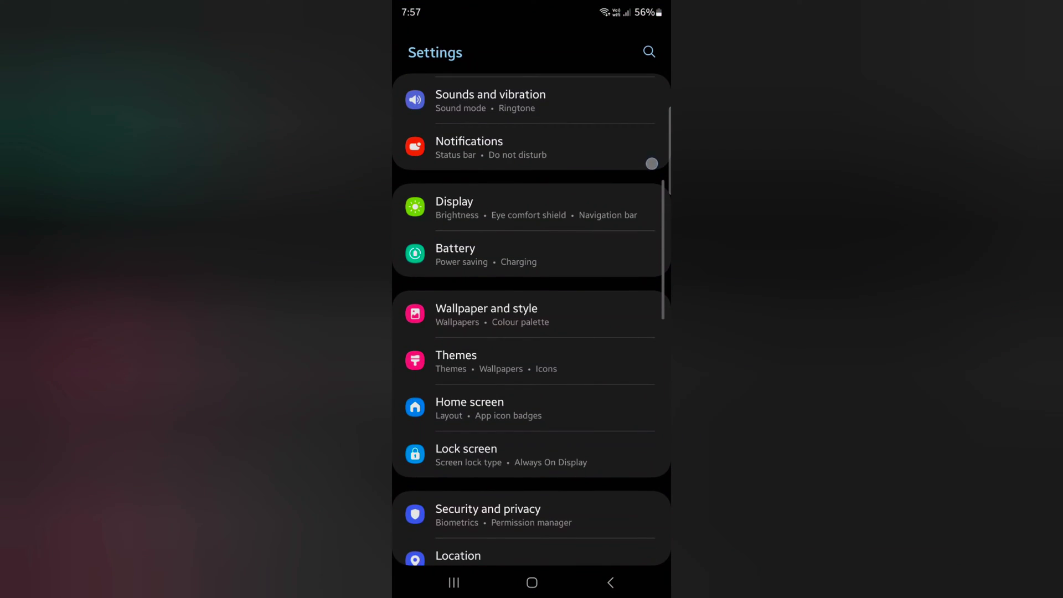
pyautogui.moveTo(619, 420); pyautogui.dragTo(643, 133)
pyautogui.moveTo(642, 357); pyautogui.dragTo(642, 104)
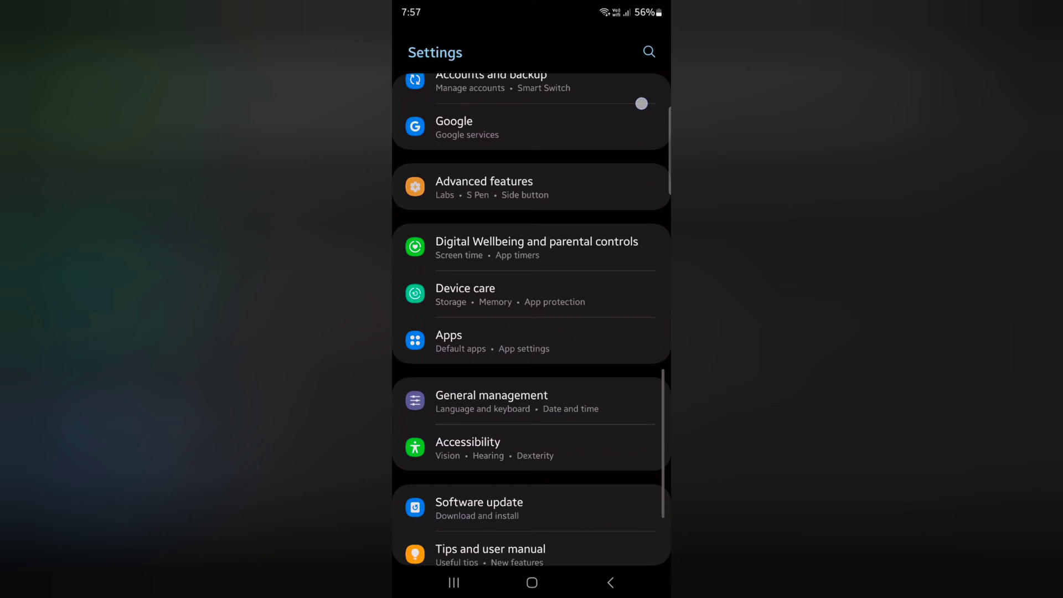
pyautogui.click(637, 301)
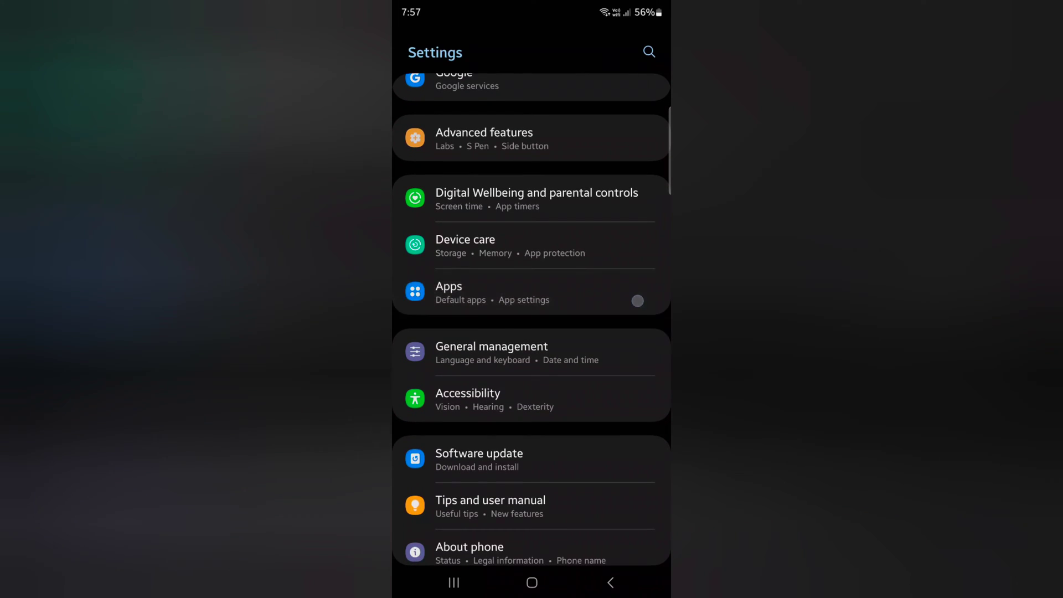
pyautogui.moveTo(617, 465); pyautogui.dragTo(618, 404)
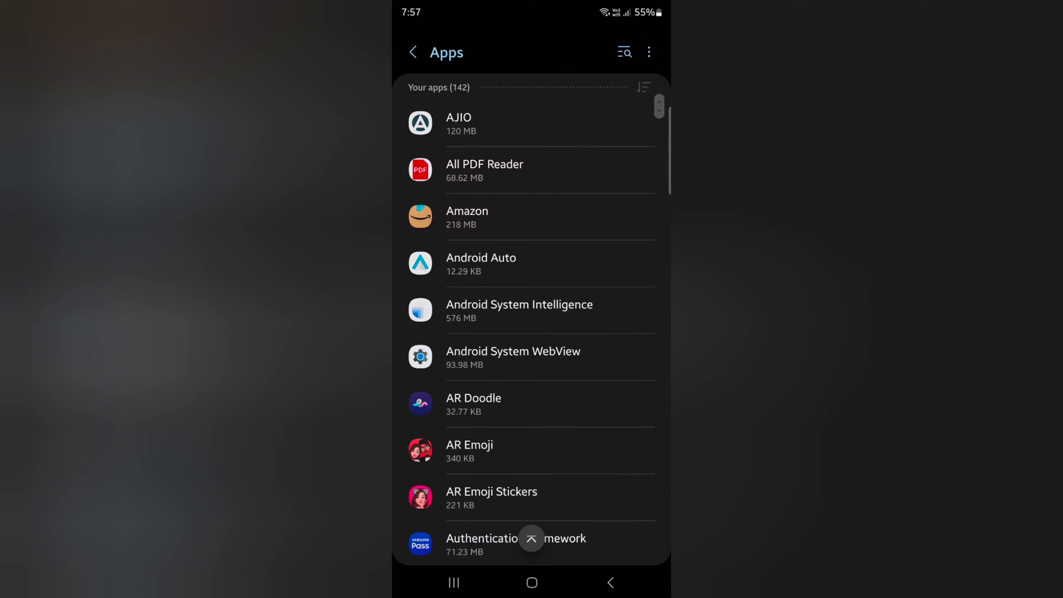
pyautogui.moveTo(604, 458); pyautogui.dragTo(603, 374)
pyautogui.moveTo(596, 336); pyautogui.dragTo(596, 417)
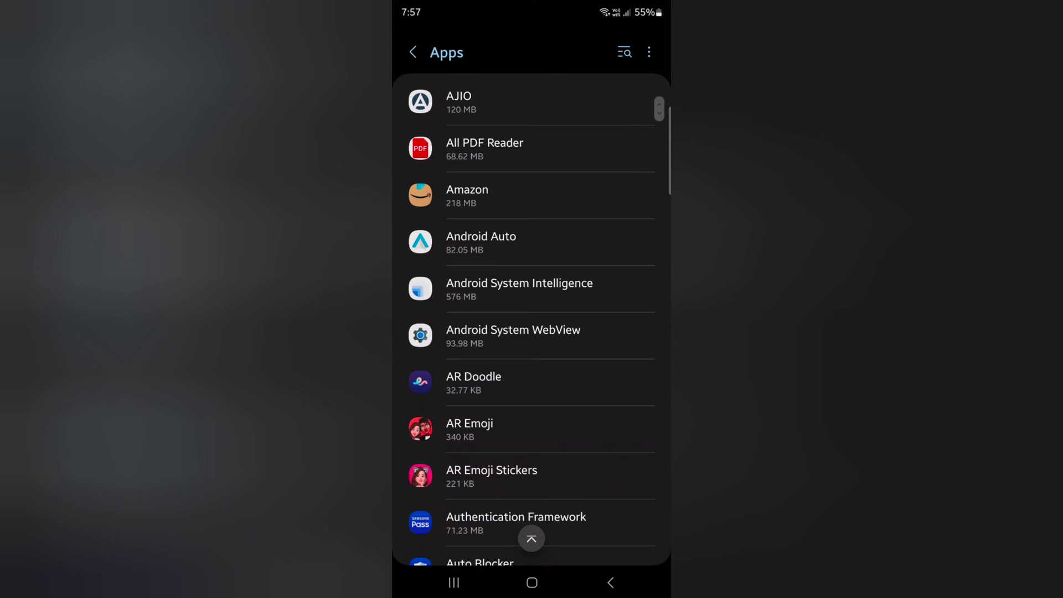
# Step: Open Amazon's App info and follow App details in store to its Play listing
pyautogui.click(574, 202)
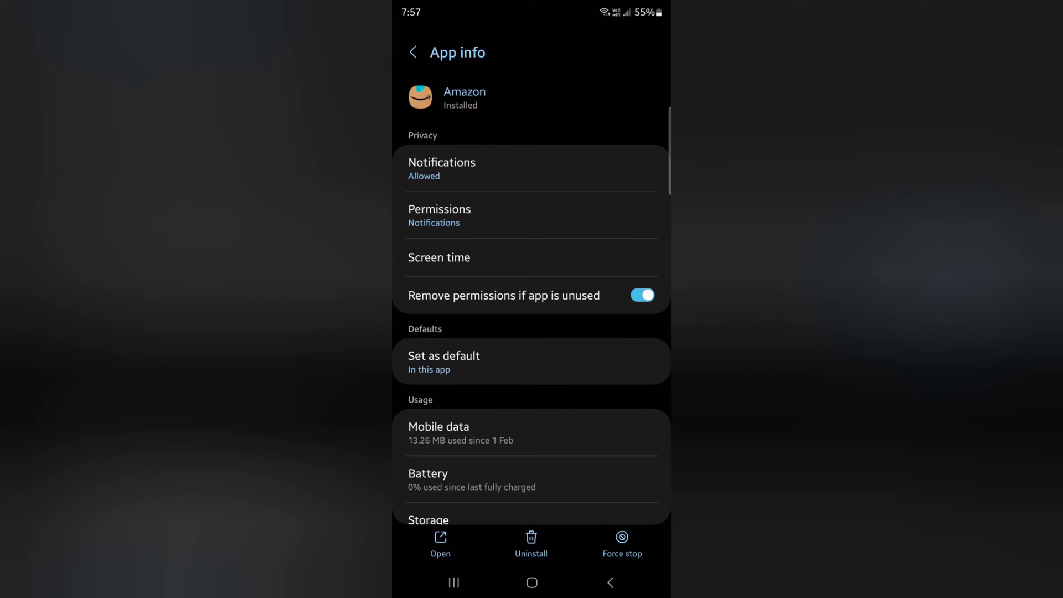
pyautogui.moveTo(587, 451); pyautogui.dragTo(606, 145)
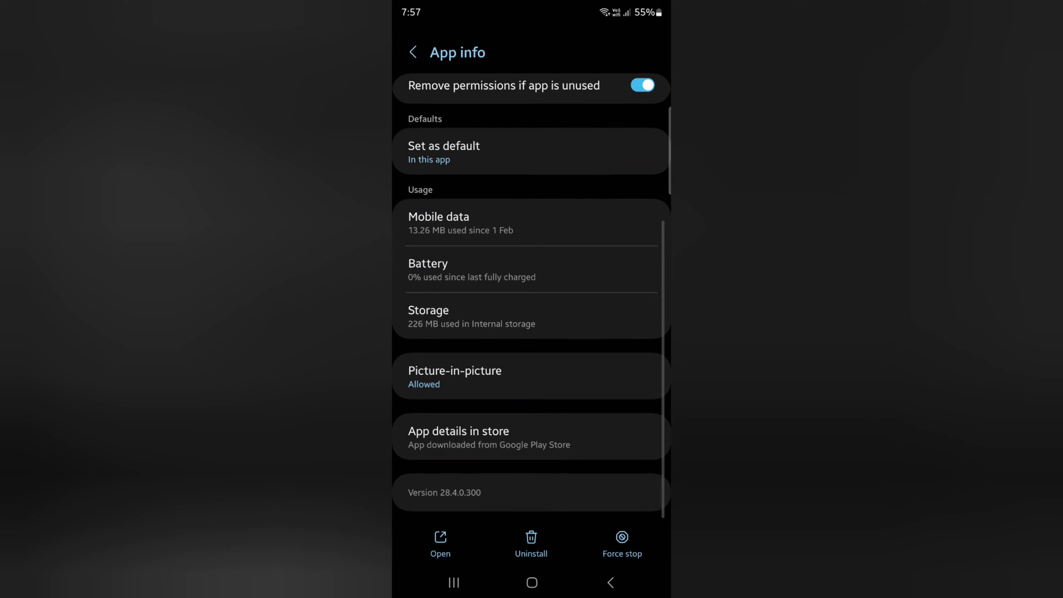
pyautogui.click(490, 437)
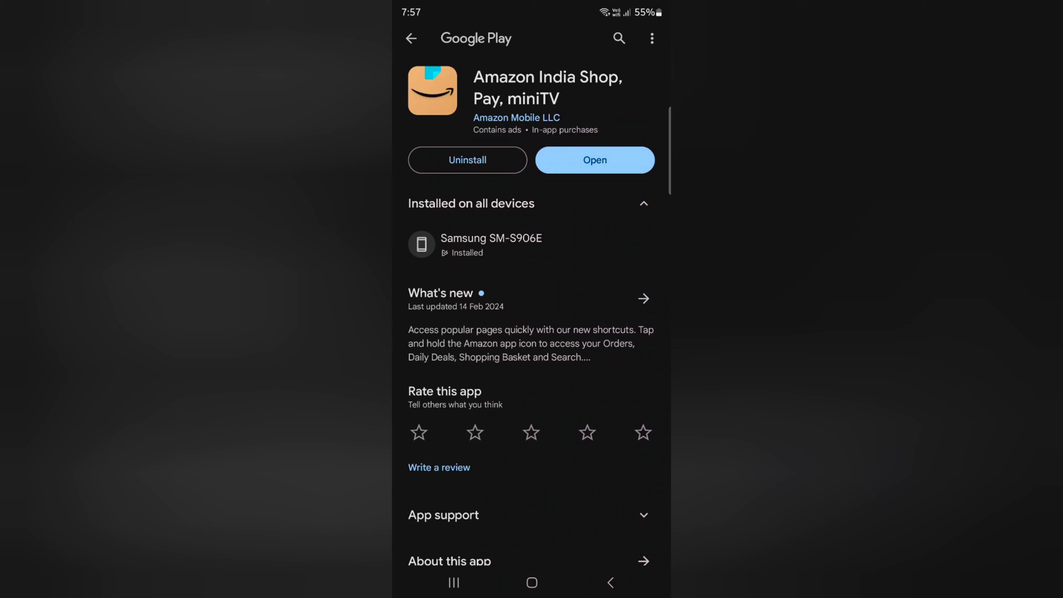
# Step: Back out from Amazon's listing through App info, Apps and Settings to the app drawer
pyautogui.click(613, 580)
pyautogui.click(611, 583)
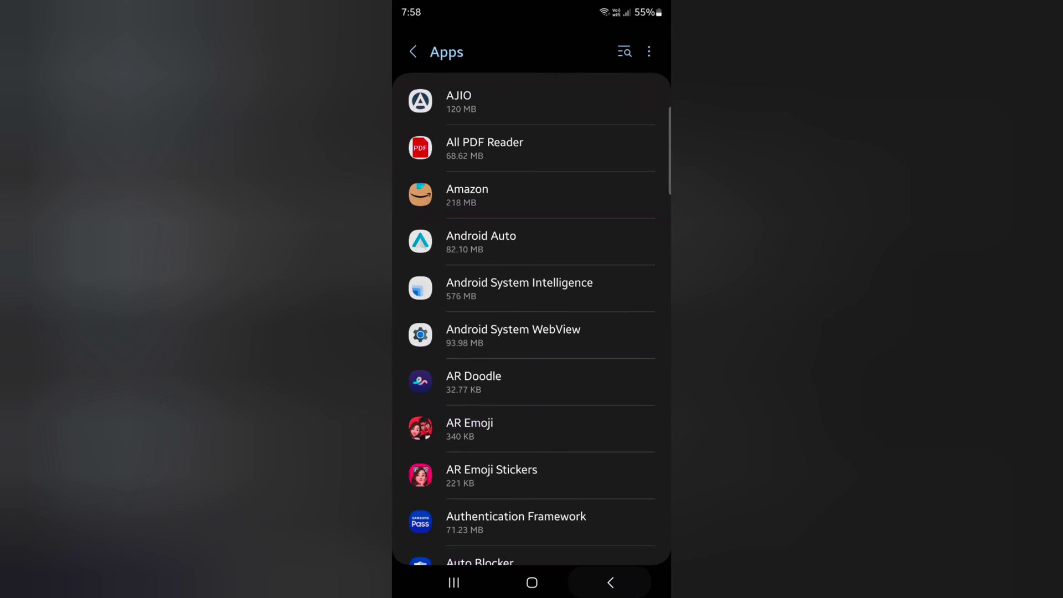
pyautogui.click(611, 583)
pyautogui.click(610, 583)
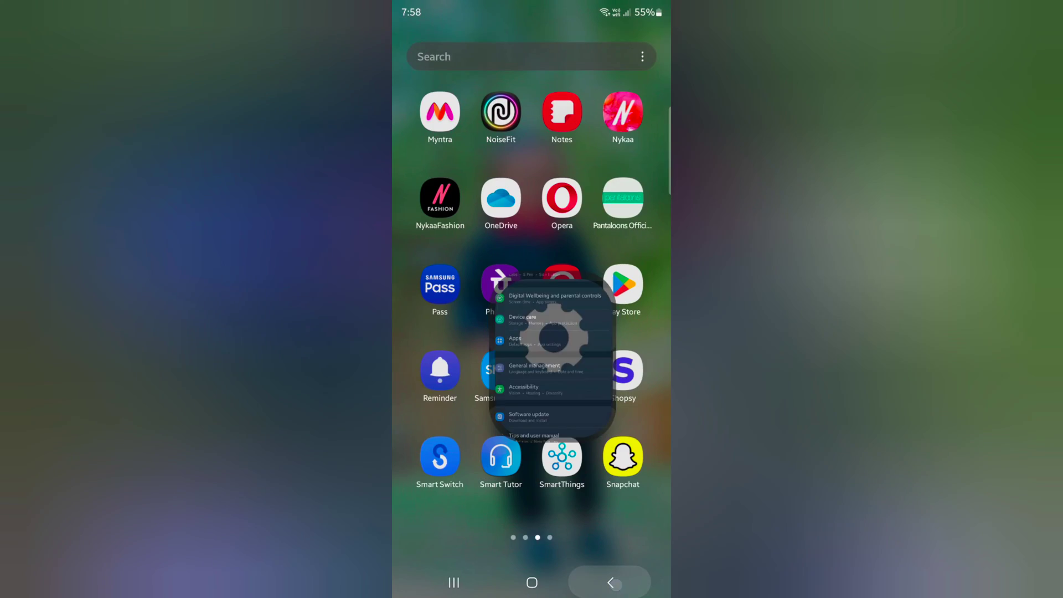